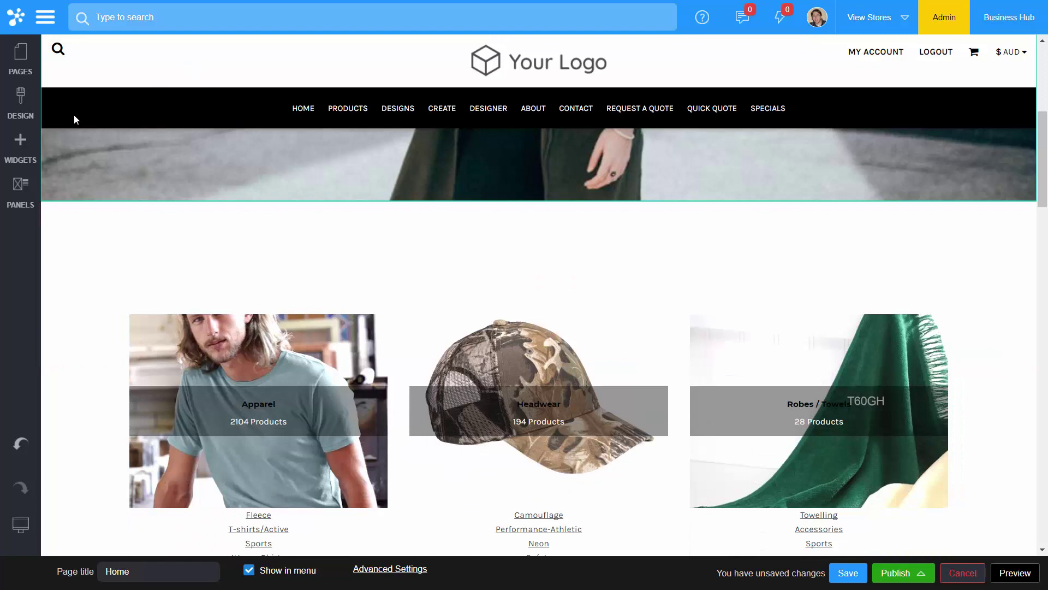
# - Drag an Image widget from the Media widgets onto the blank home page row
pyautogui.click(20, 144)
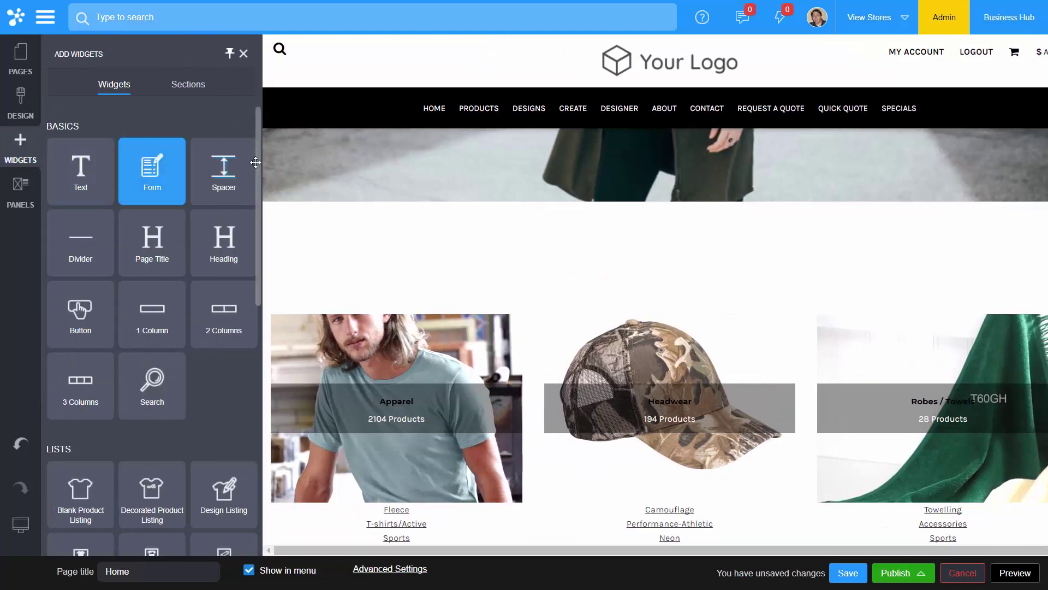
pyautogui.scroll(-5, 253, 246)
pyautogui.scroll(-3, 250, 311)
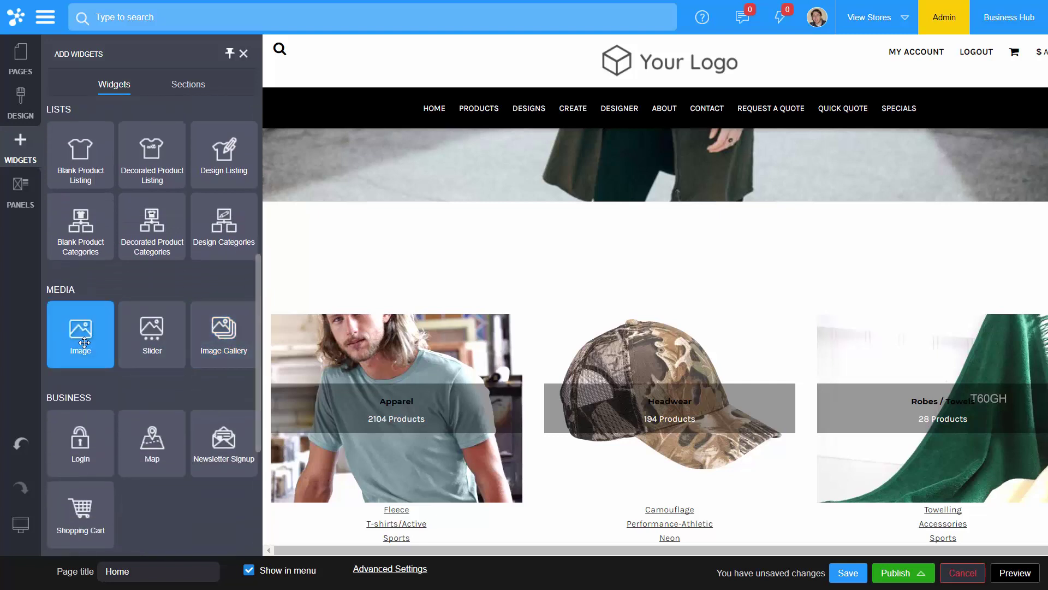
pyautogui.moveTo(85, 343)
pyautogui.mouseDown()
pyautogui.moveTo(279, 357)
pyautogui.moveTo(685, 350)
pyautogui.mouseUp()
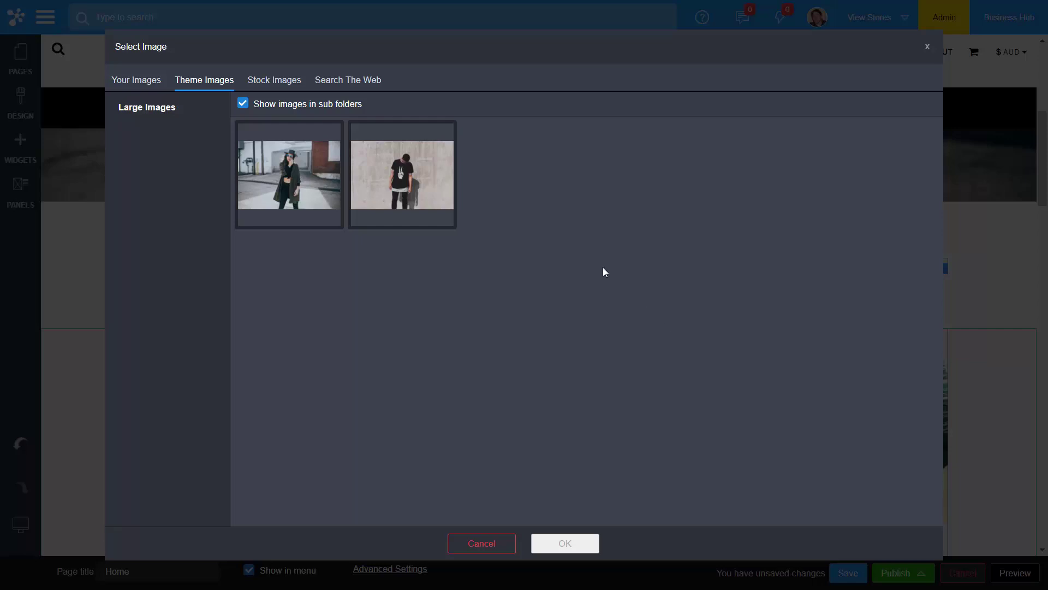
# - Browse Your Images and Stock Images, then switch to web image search
pyautogui.click(139, 79)
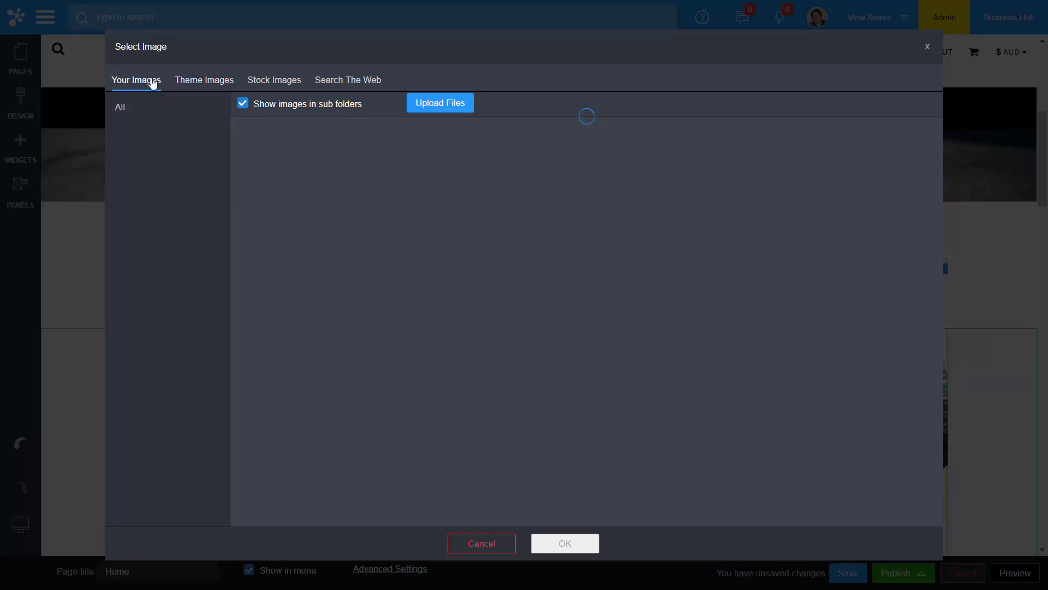
pyautogui.click(278, 82)
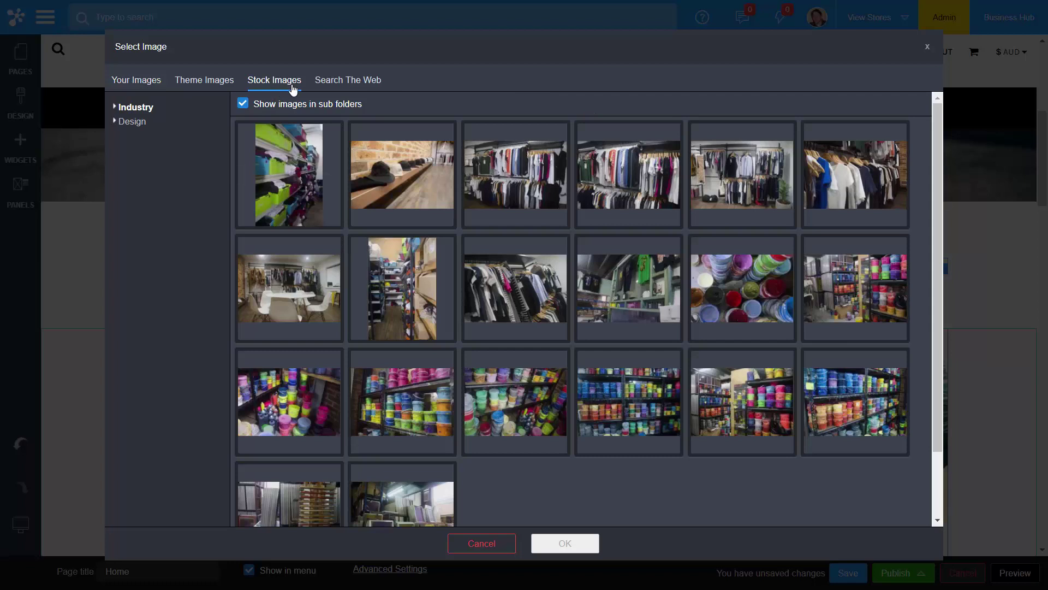
pyautogui.click(347, 80)
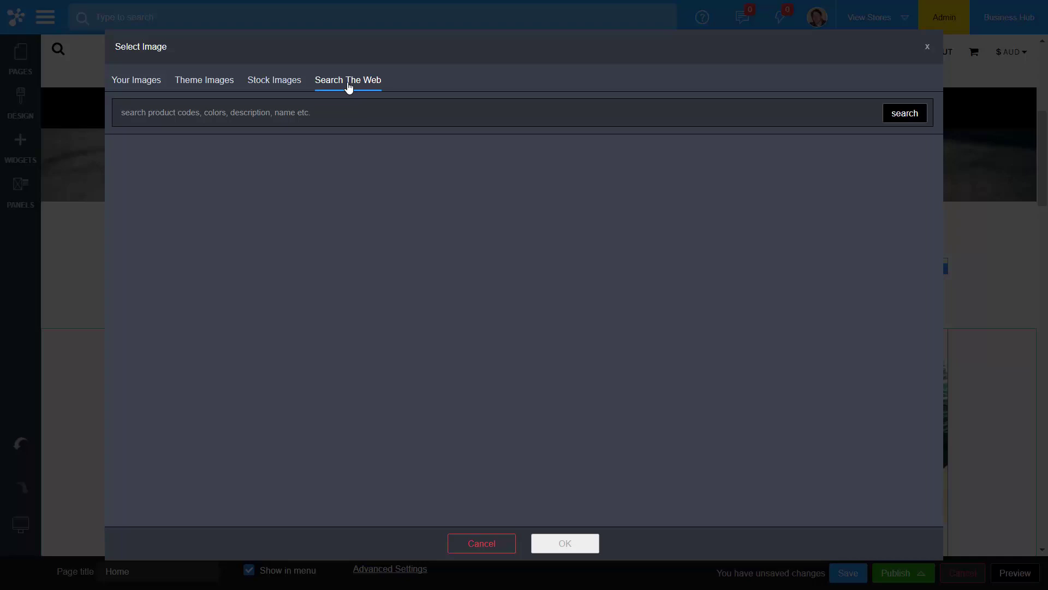
# - Search the web for 'los angeles' and insert the sunset palm-tree photo
pyautogui.click(291, 114)
pyautogui.write('los angeles')
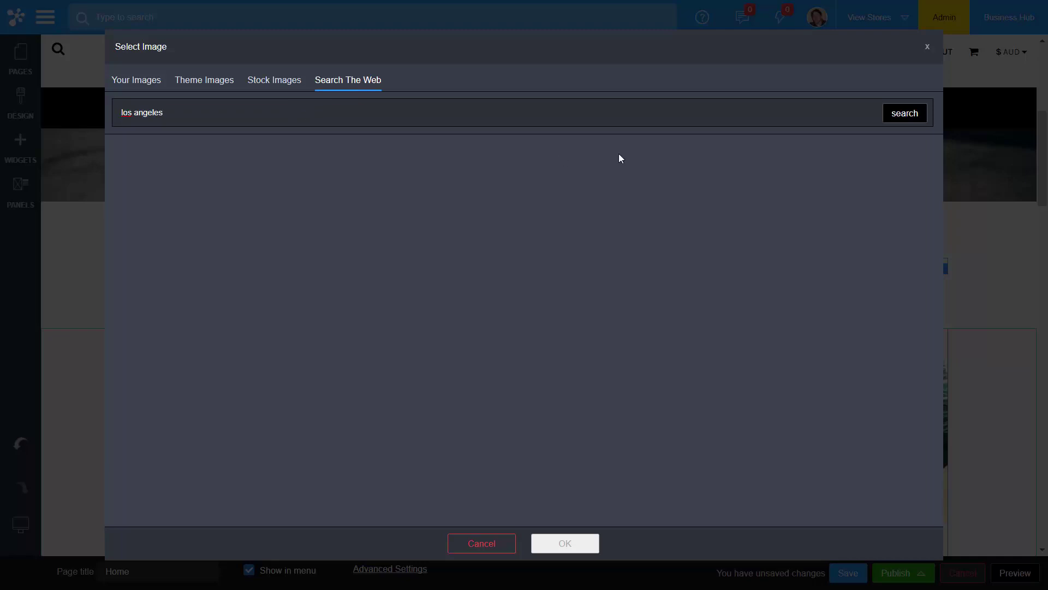
pyautogui.click(905, 113)
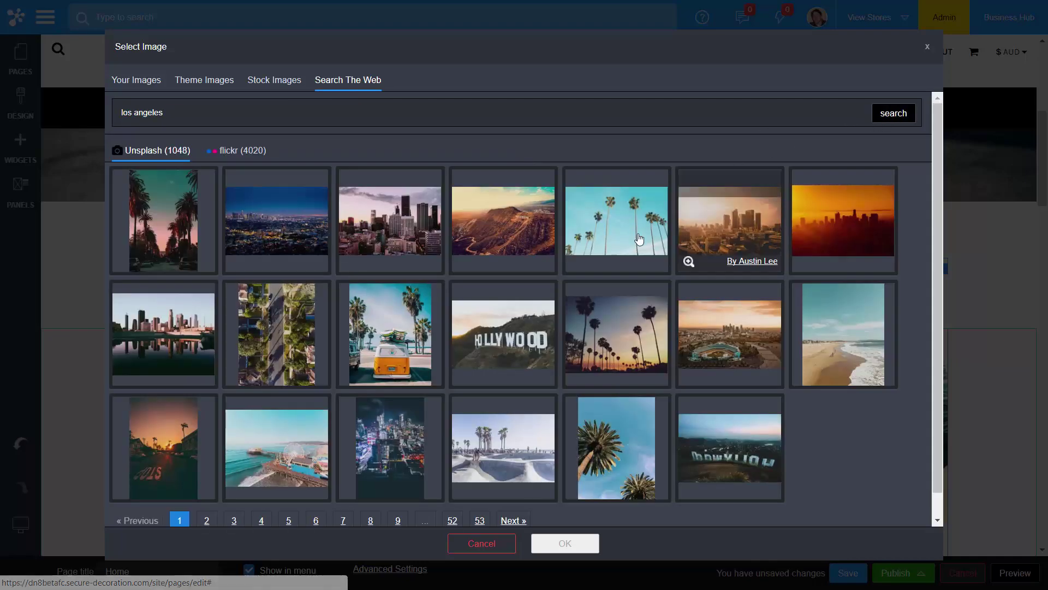
pyautogui.click(617, 327)
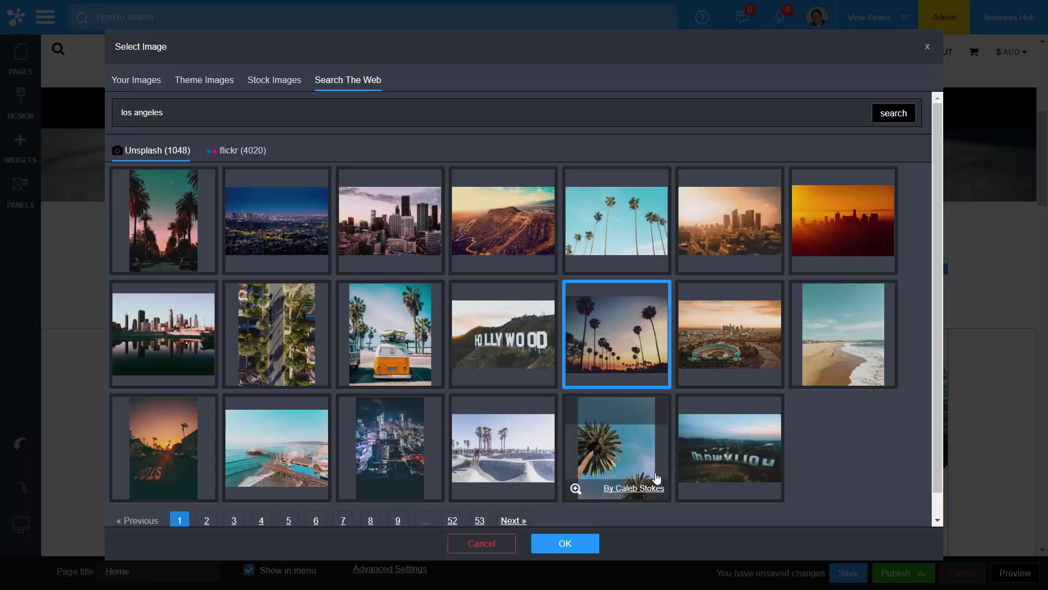
pyautogui.click(565, 543)
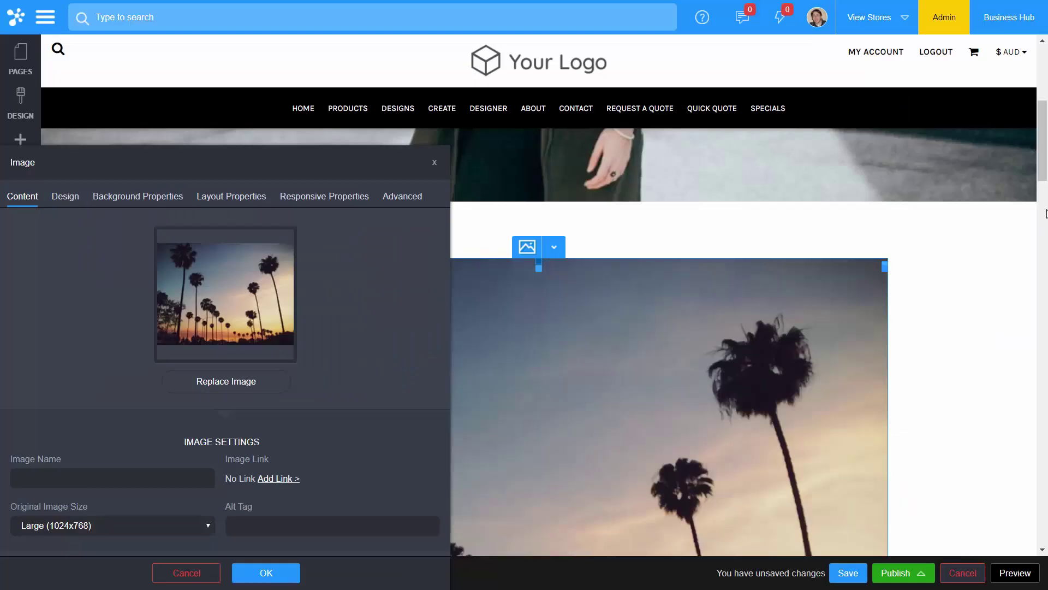
pyautogui.moveTo(1043, 143); pyautogui.dragTo(1043, 156)
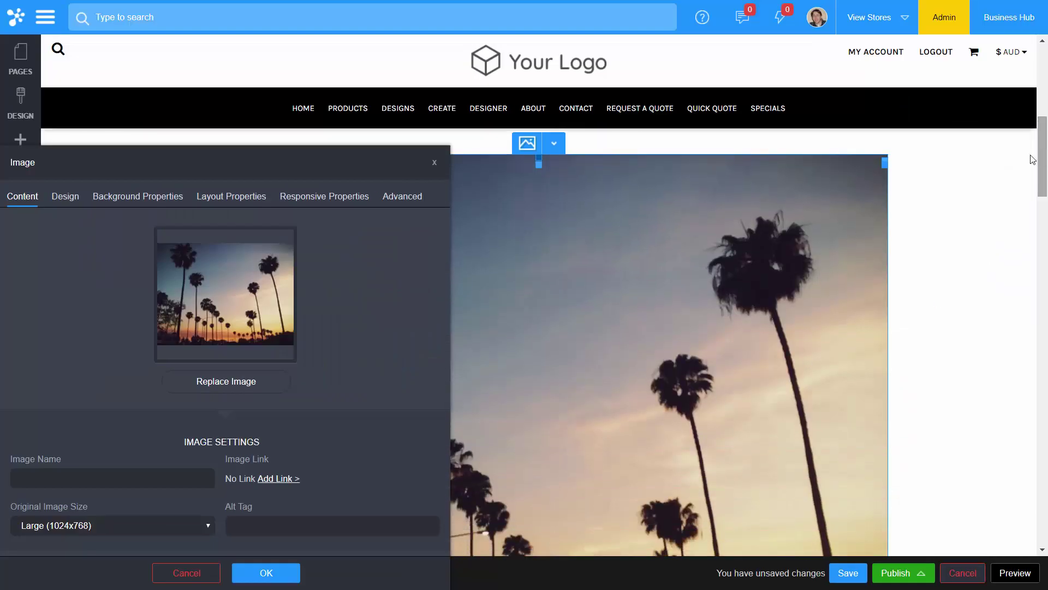
# - Show the Design settings of the image widget
pyautogui.click(64, 196)
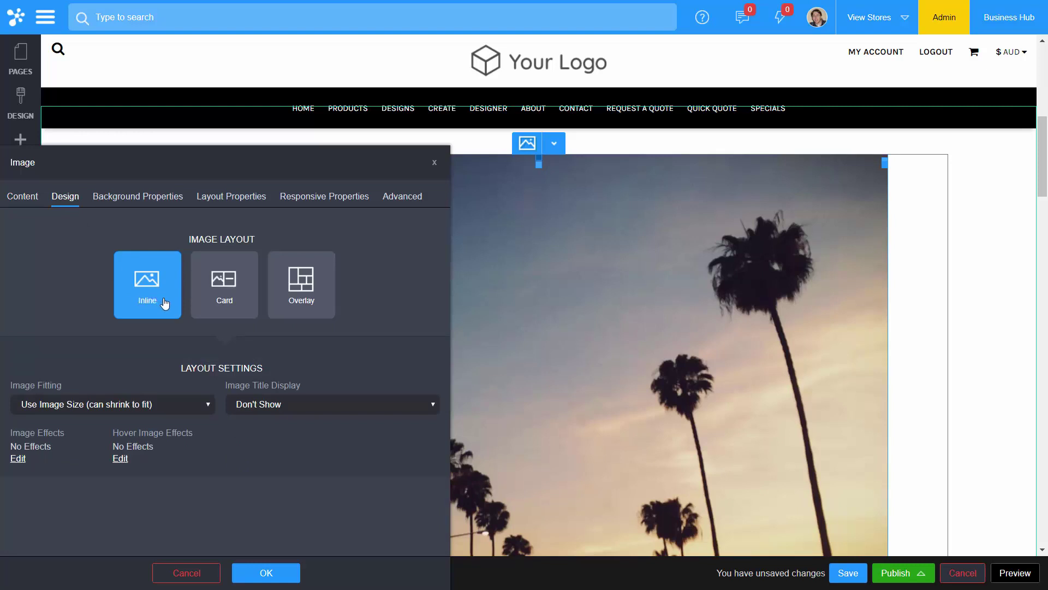
# - Set Image Layout to Overlay, trying Card first, with Image Position left
pyautogui.click(232, 307)
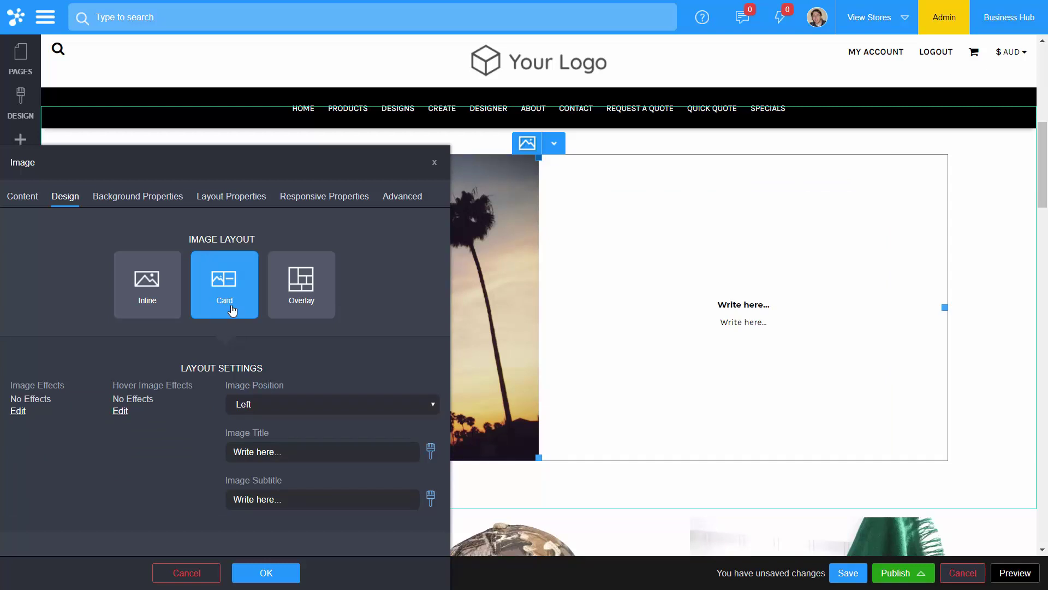
pyautogui.click(310, 316)
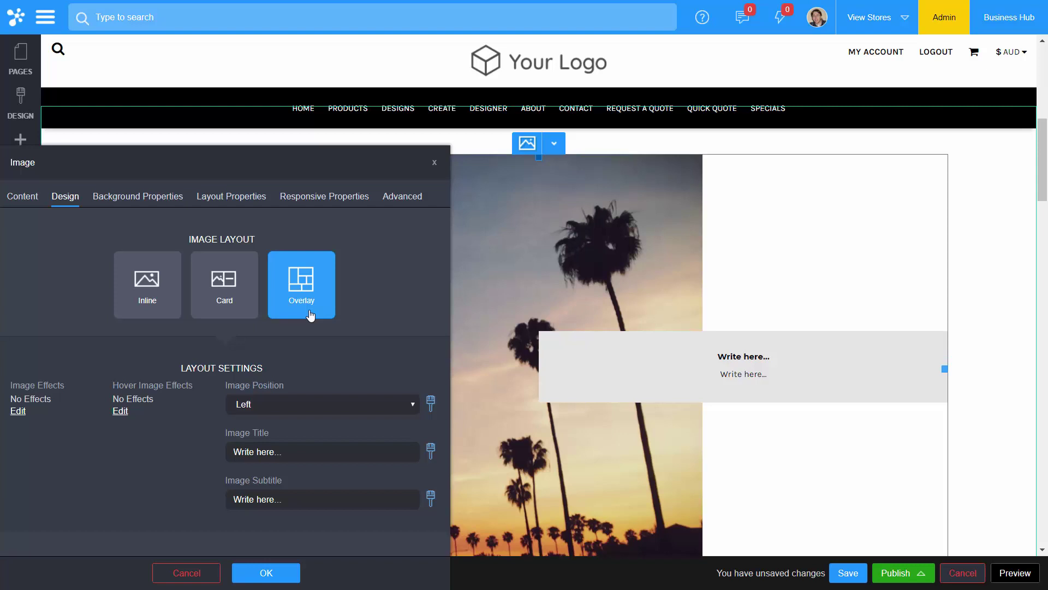
pyautogui.click(410, 405)
pyautogui.click(378, 450)
pyautogui.click(409, 406)
pyautogui.click(395, 425)
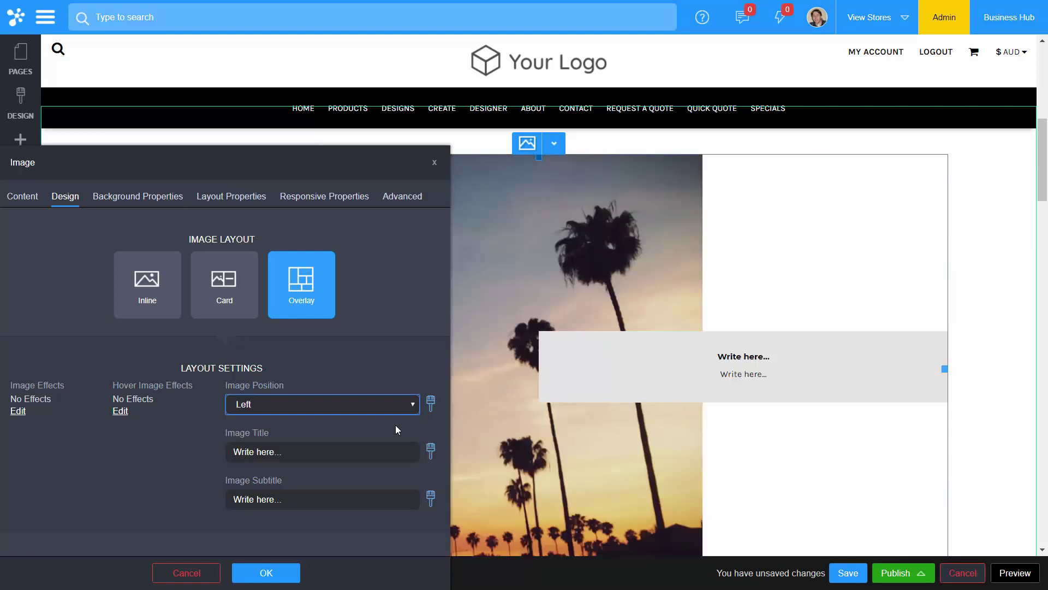
# - Title the overlay 'Los Angeles Store Sale' with font size 30
pyautogui.click(323, 453)
pyautogui.write('Los A')
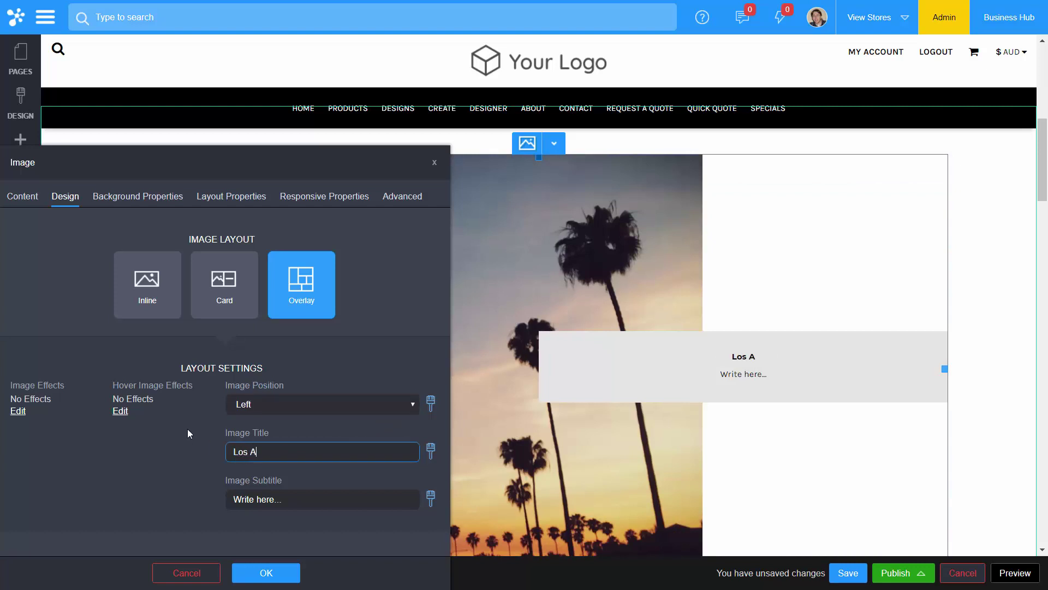
pyautogui.write('ngeles Stor')
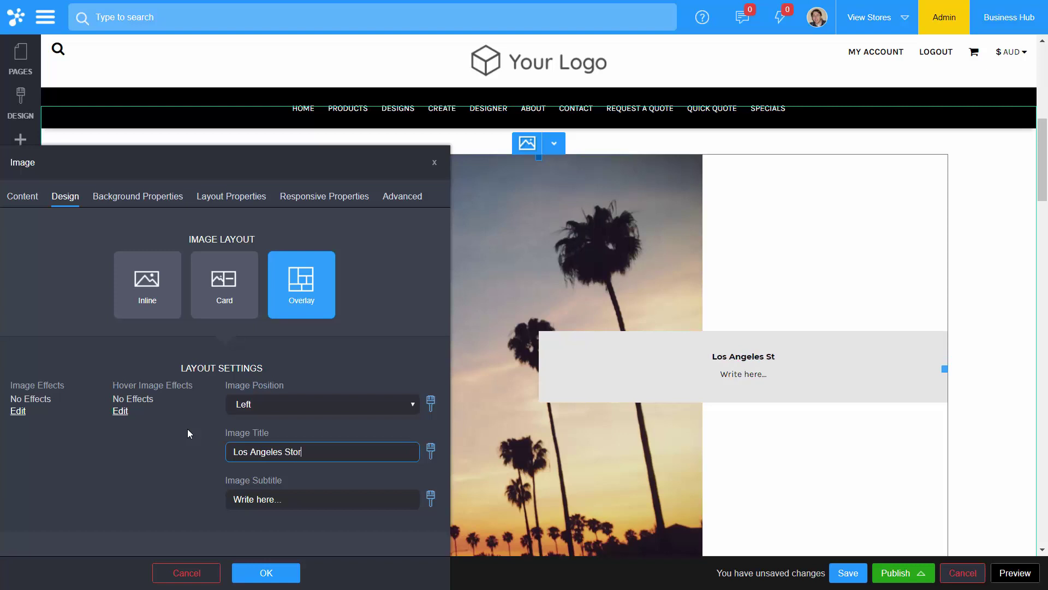
pyautogui.write('e Sale')
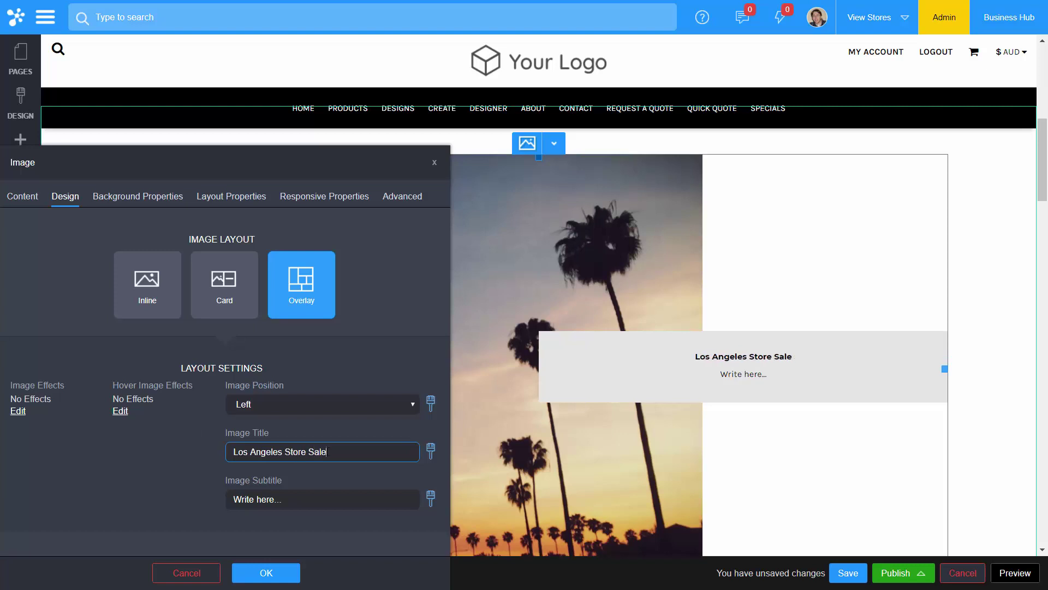
pyautogui.click(431, 451)
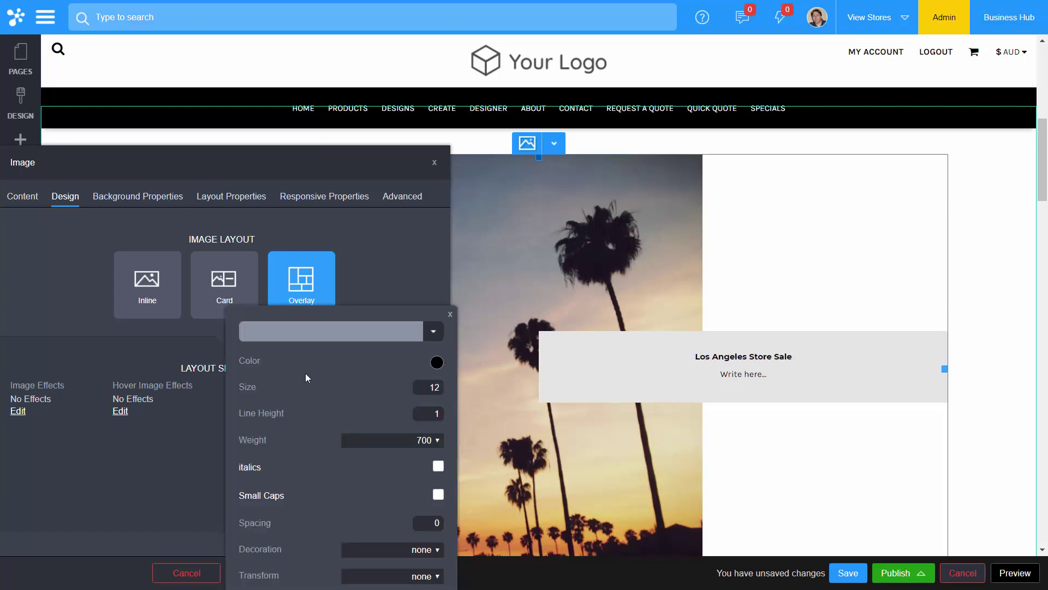
pyautogui.moveTo(252, 388); pyautogui.dragTo(279, 387)
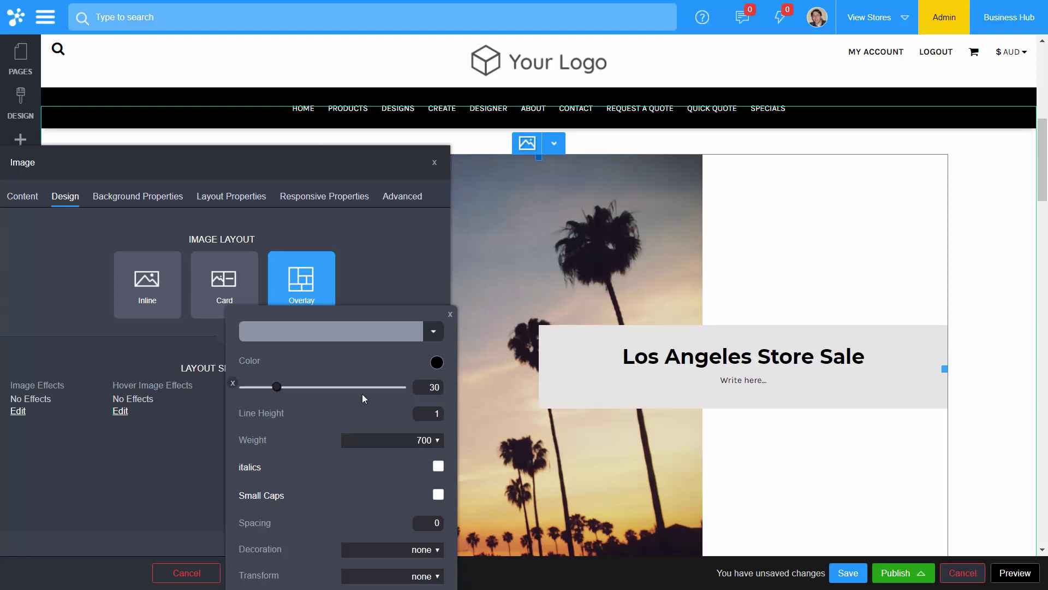
pyautogui.click(444, 327)
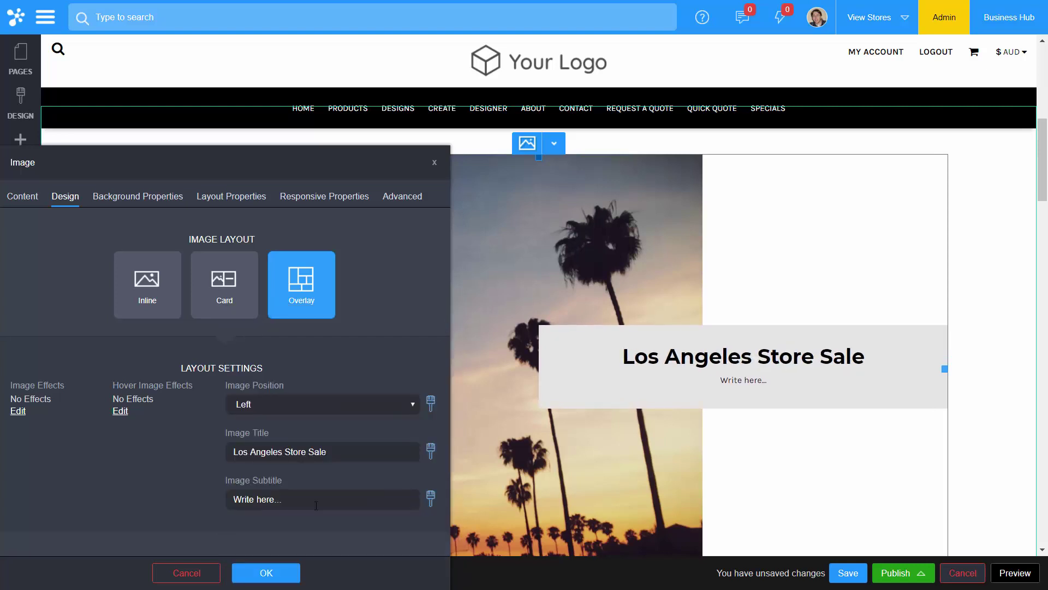
# - Set the subtitle '25% off all in-store purchases.' at size 22 and apply the settings
pyautogui.moveTo(316, 500); pyautogui.dragTo(207, 493)
pyautogui.write('25% off all instore purchases.')
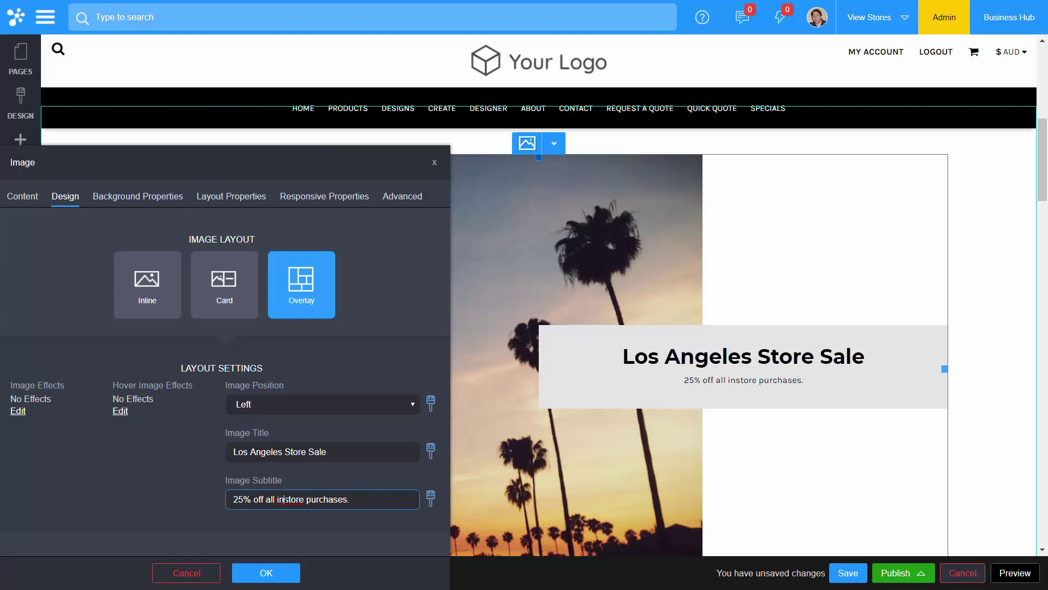
pyautogui.write('-')
pyautogui.click(431, 499)
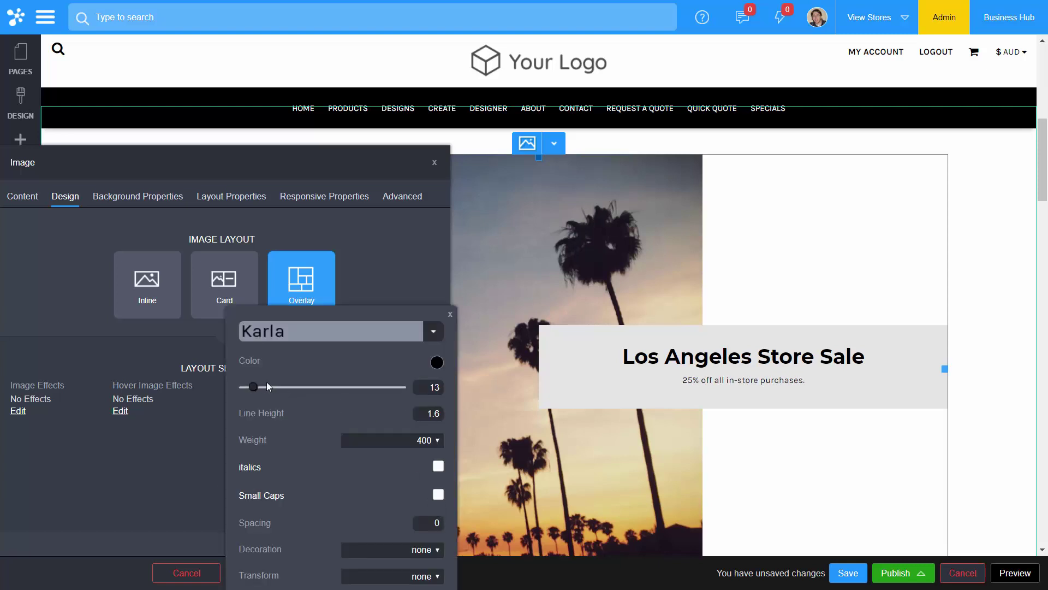
pyautogui.moveTo(254, 387); pyautogui.dragTo(269, 387)
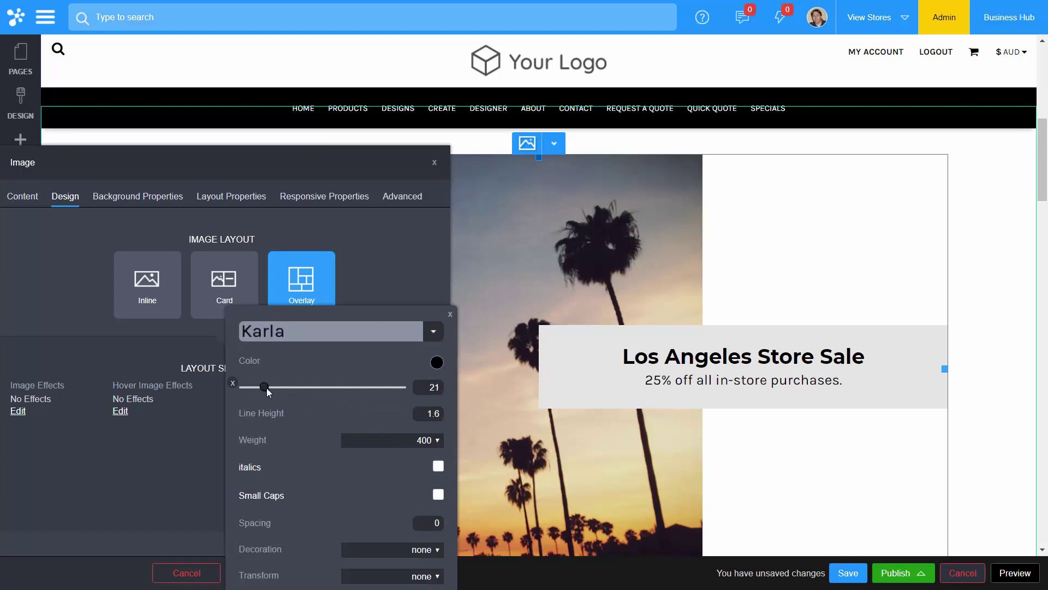
pyautogui.click(448, 313)
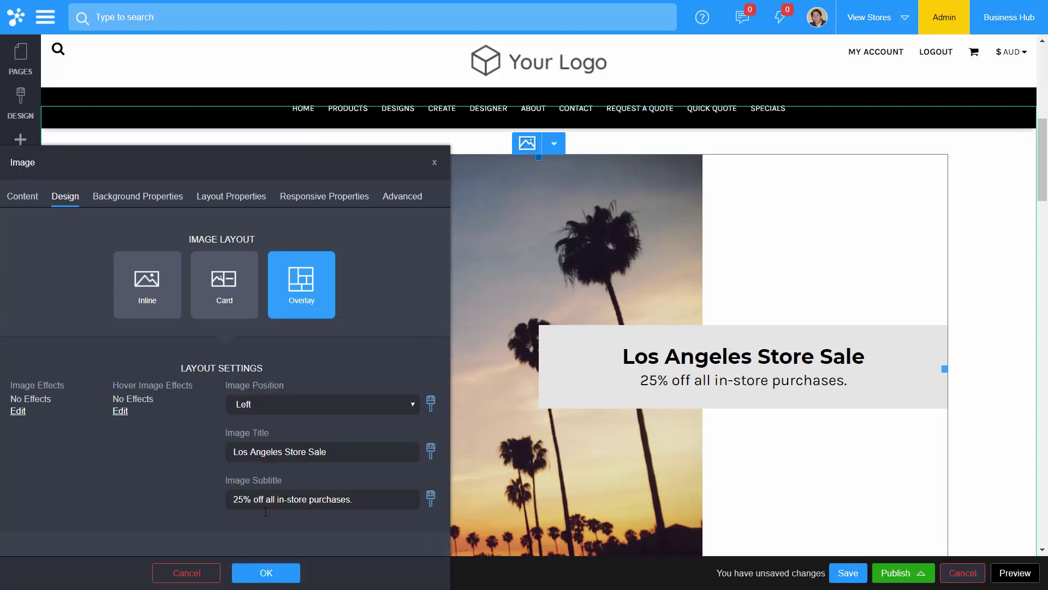
pyautogui.click(266, 573)
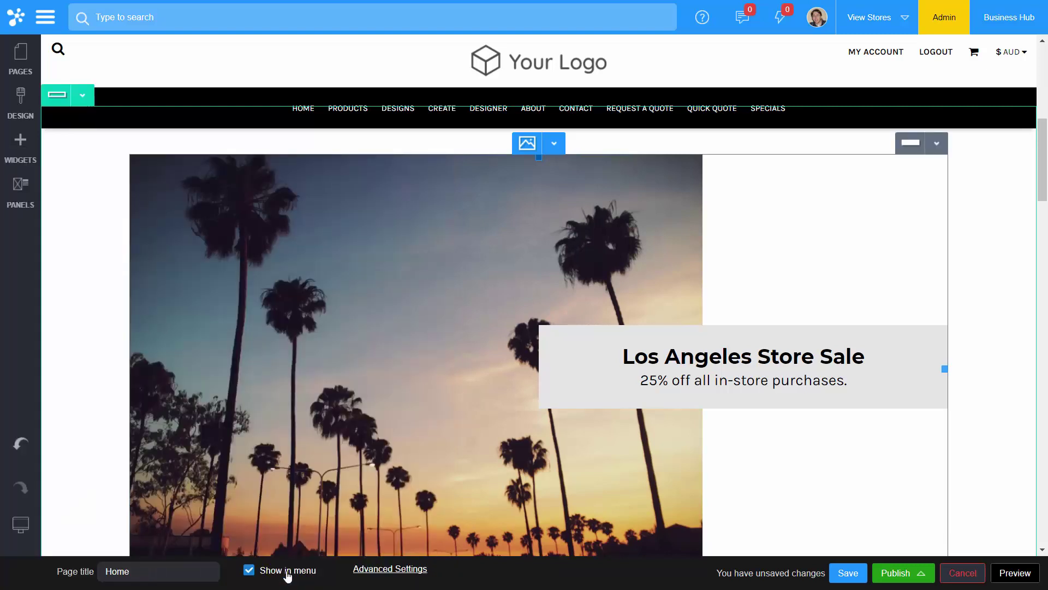